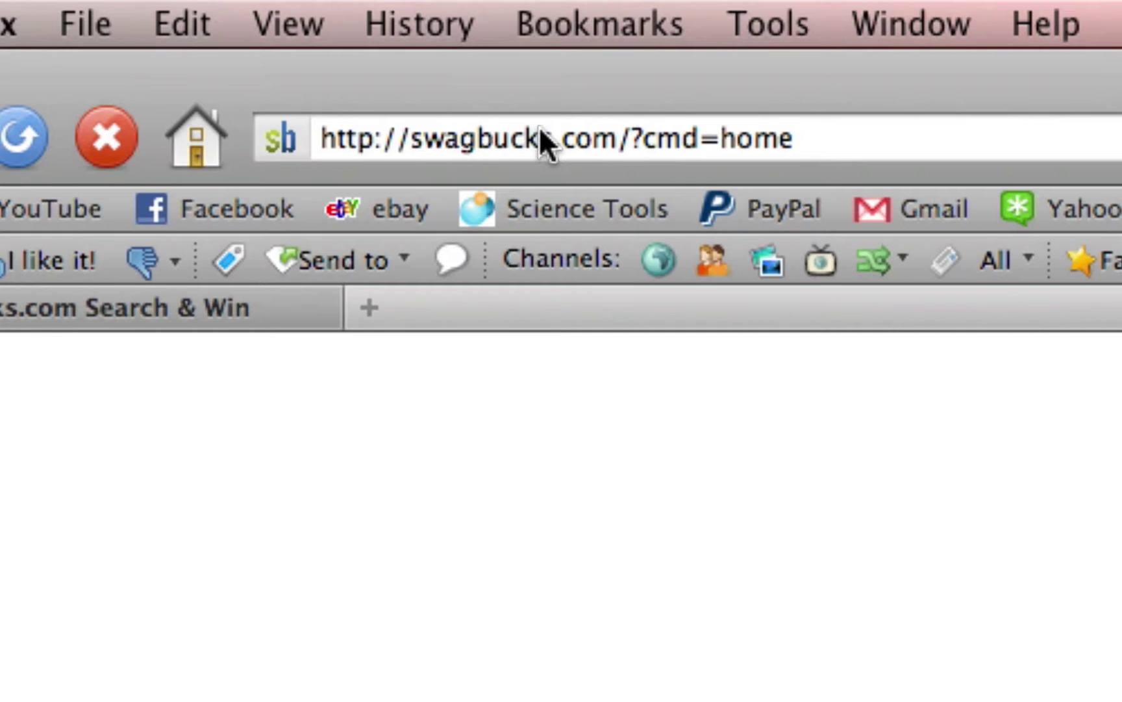
# Go to 192.168.0.1 in Firefox, fixing the mistyped address, to reach the Belkin Status page.
pyautogui.click(539, 126)
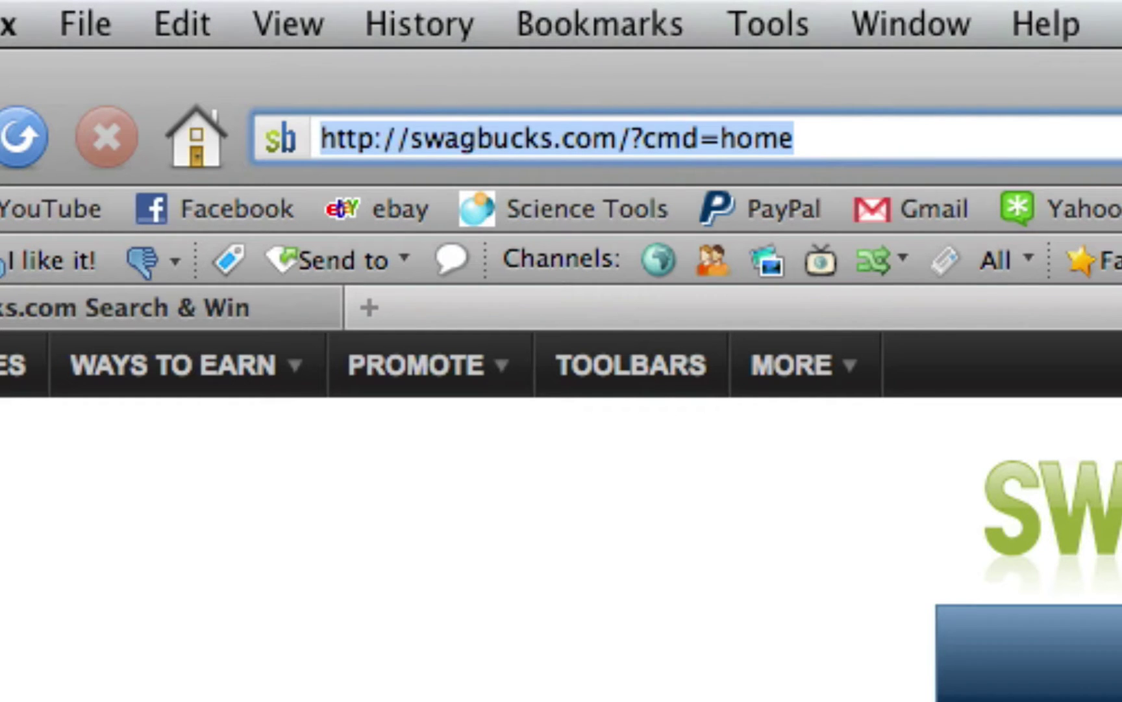
pyautogui.write('192,')
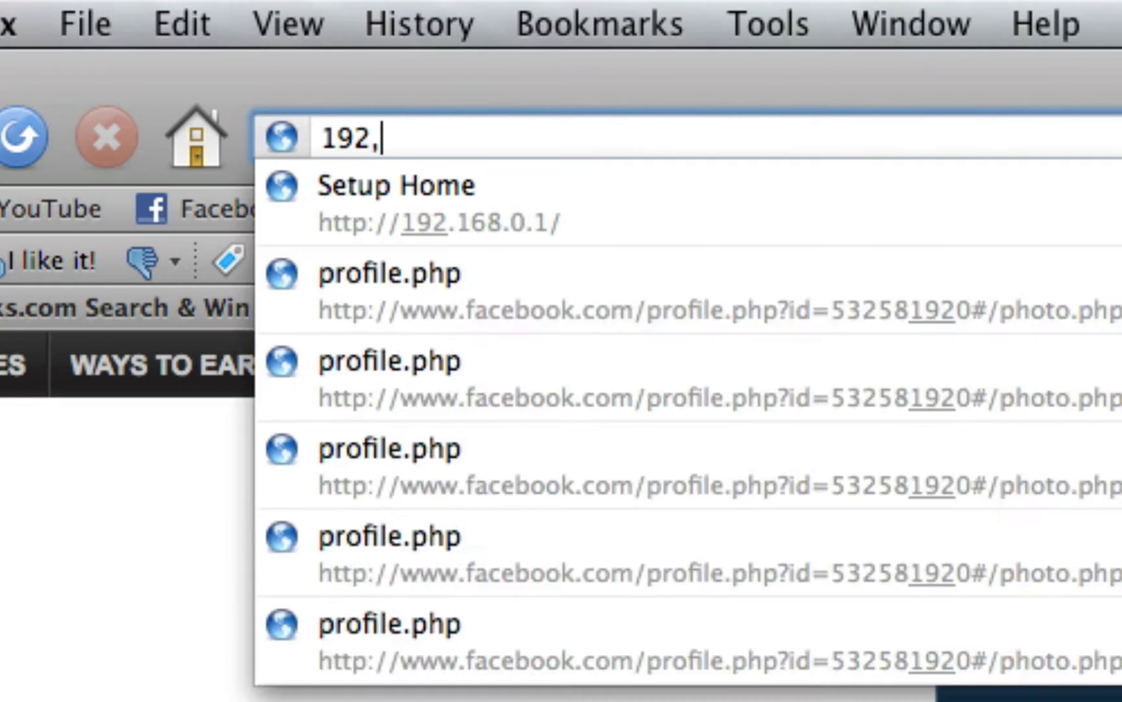
pyautogui.press('BackSpace')
pyautogui.write('.169')
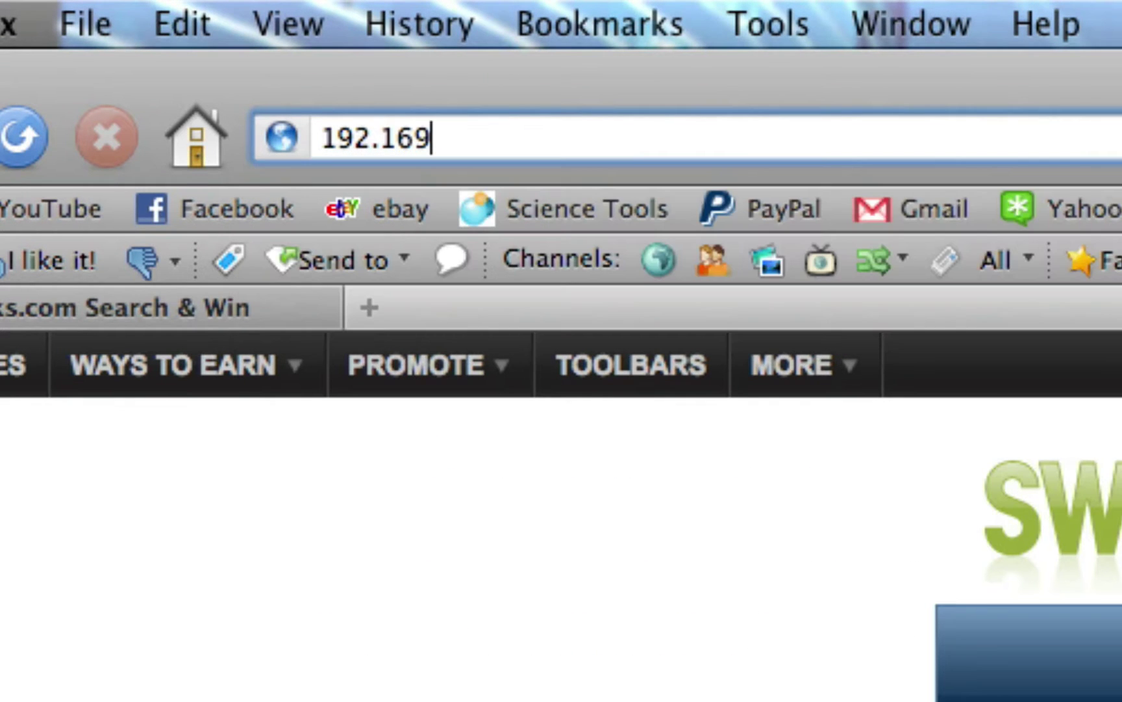
pyautogui.press('Return')
pyautogui.press('BackSpace')
pyautogui.write('8')
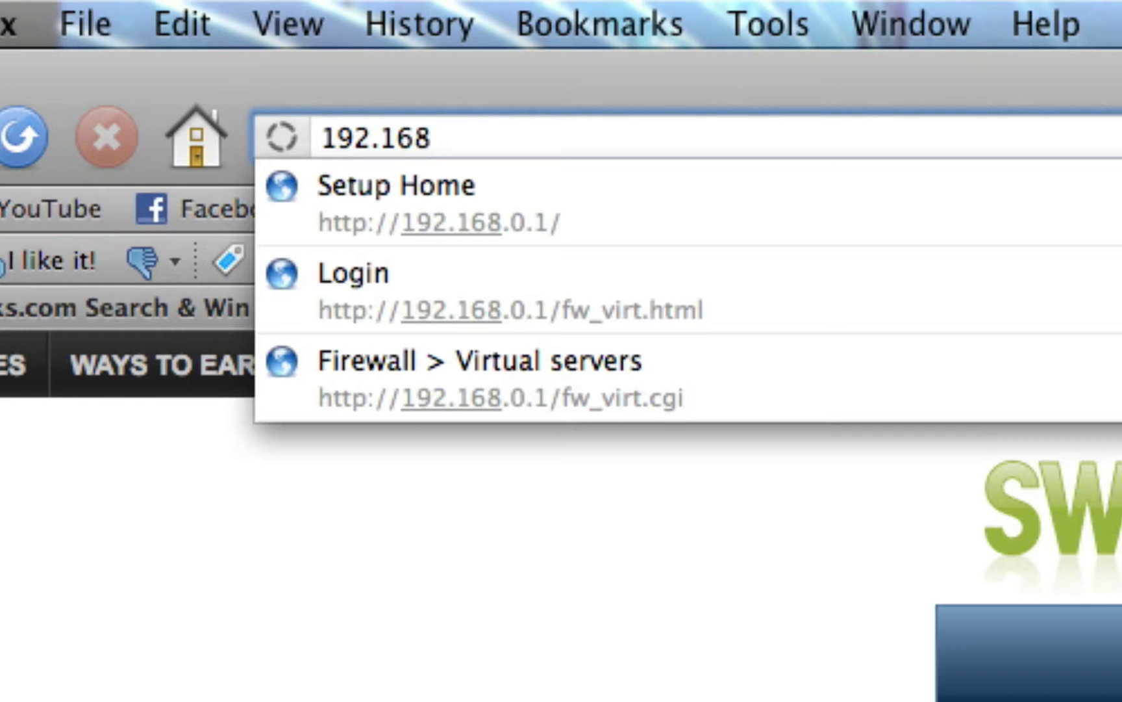
pyautogui.write('.0.')
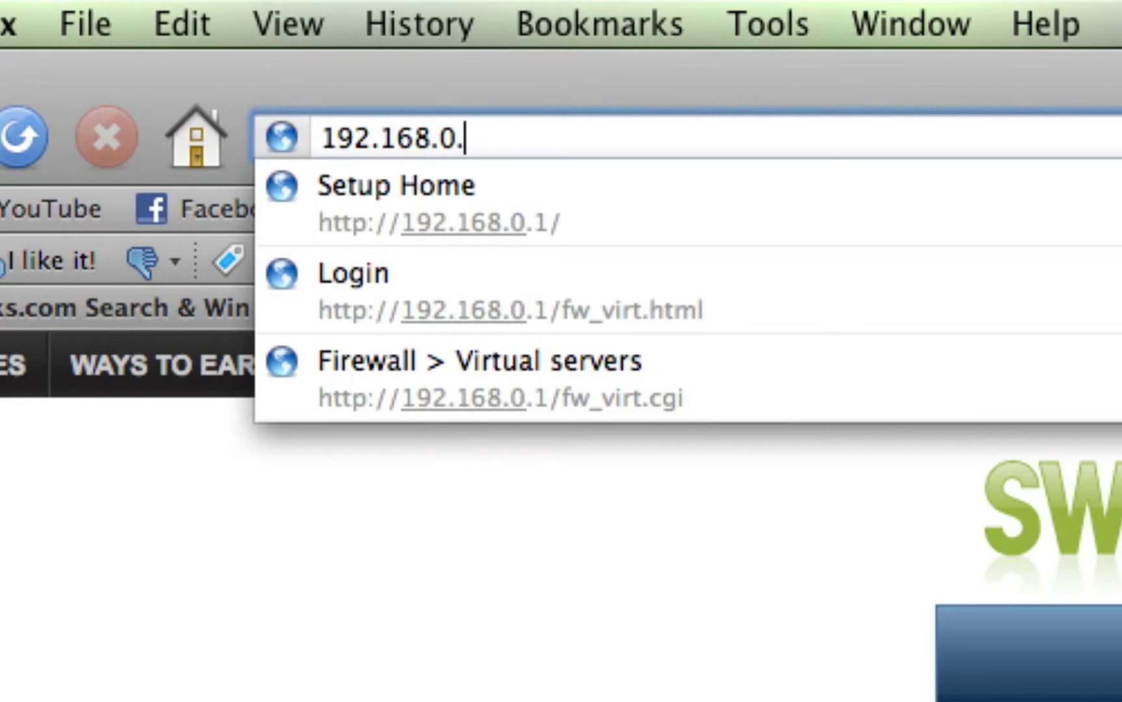
pyautogui.write('1')
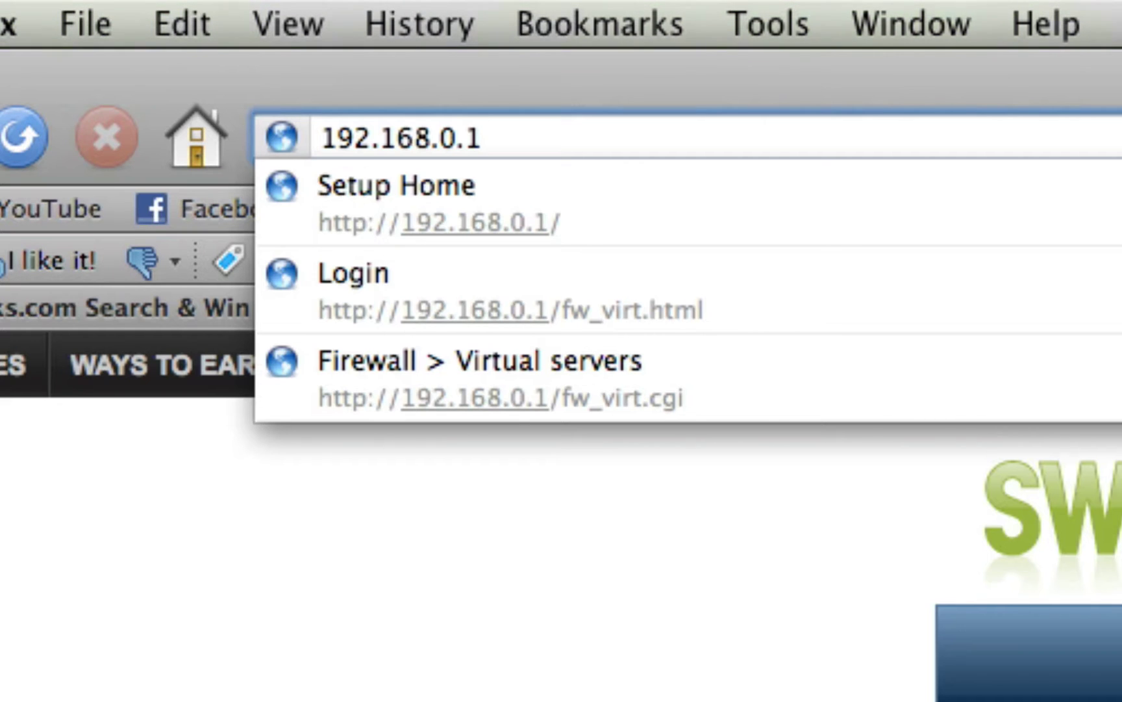
pyautogui.press('Return')
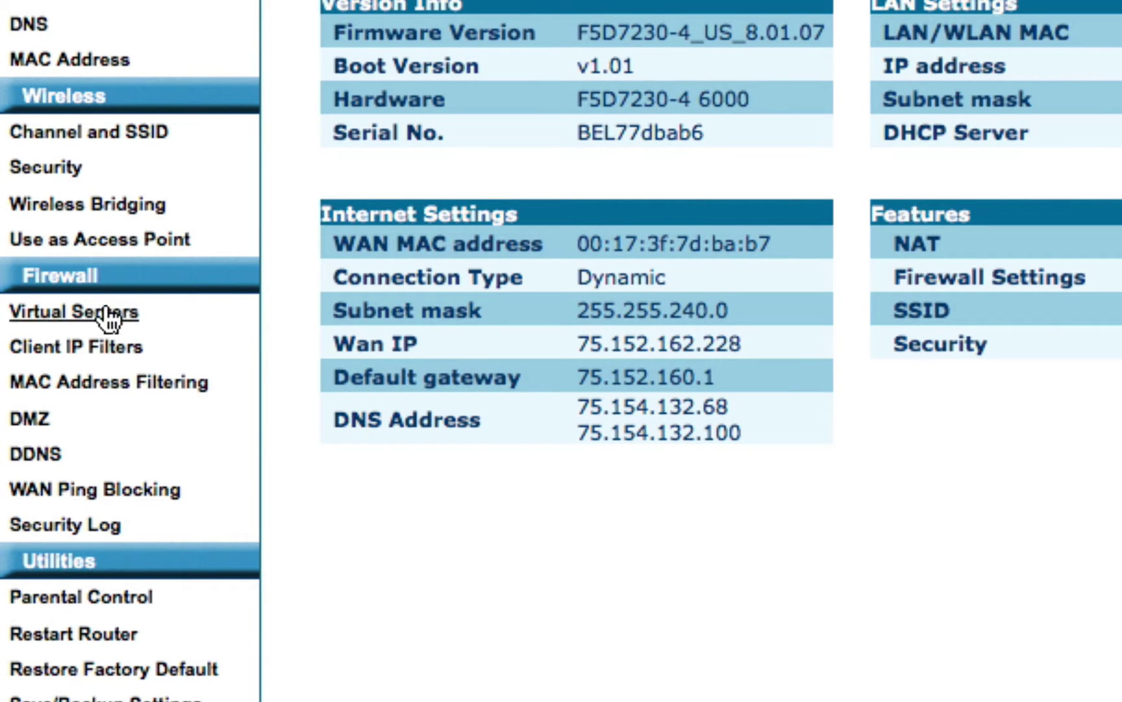
# Log in to the Virtual Servers page and complete the 'Transmition' description.
pyautogui.click(115, 314)
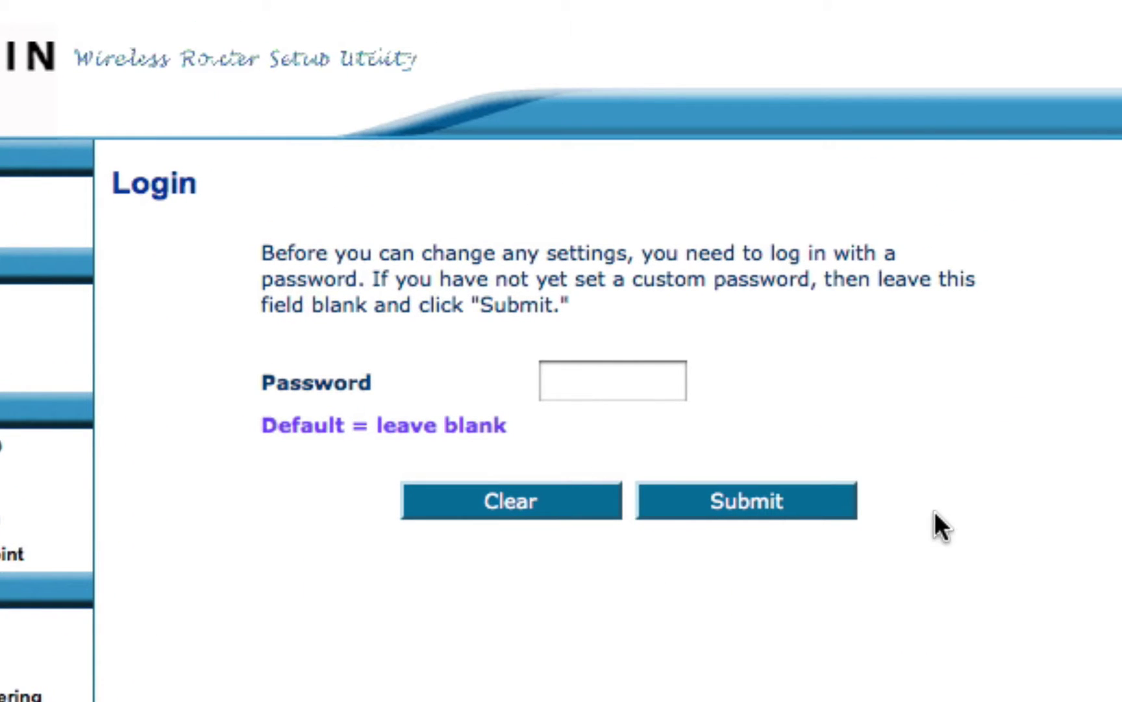
pyautogui.click(806, 502)
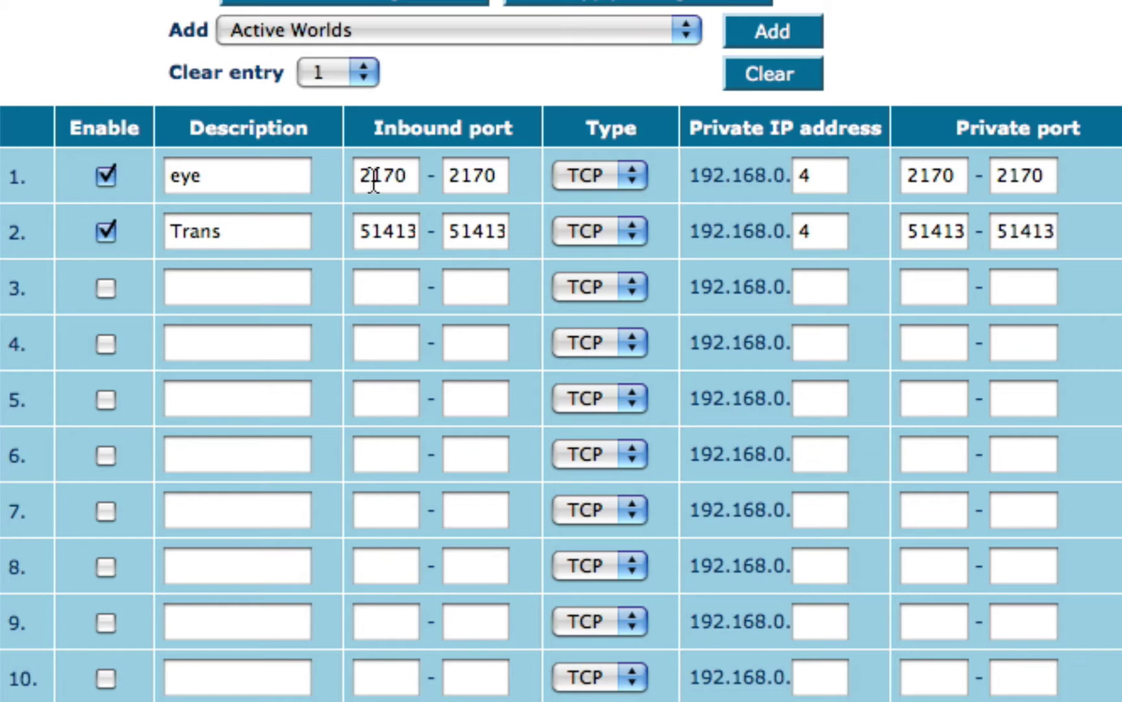
pyautogui.moveTo(409, 175); pyautogui.dragTo(351, 177)
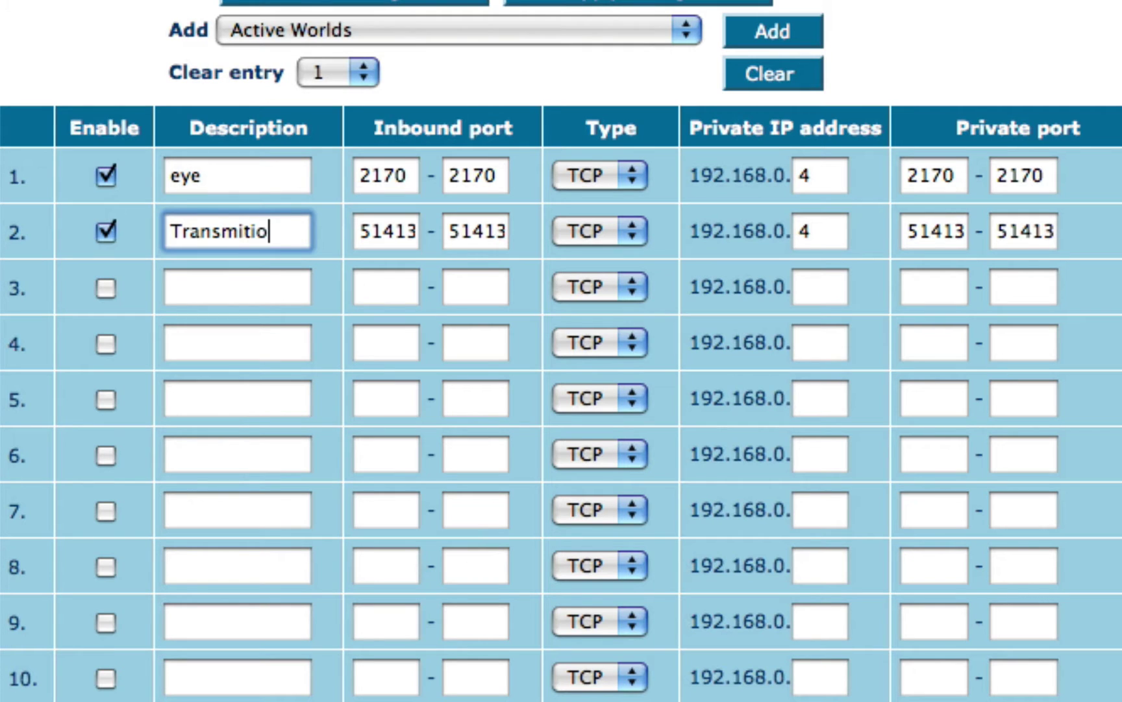
pyautogui.write('n')
# Rename row 1's description to 'eye-tv' and review row 2's inbound port 51413.
pyautogui.click(237, 175)
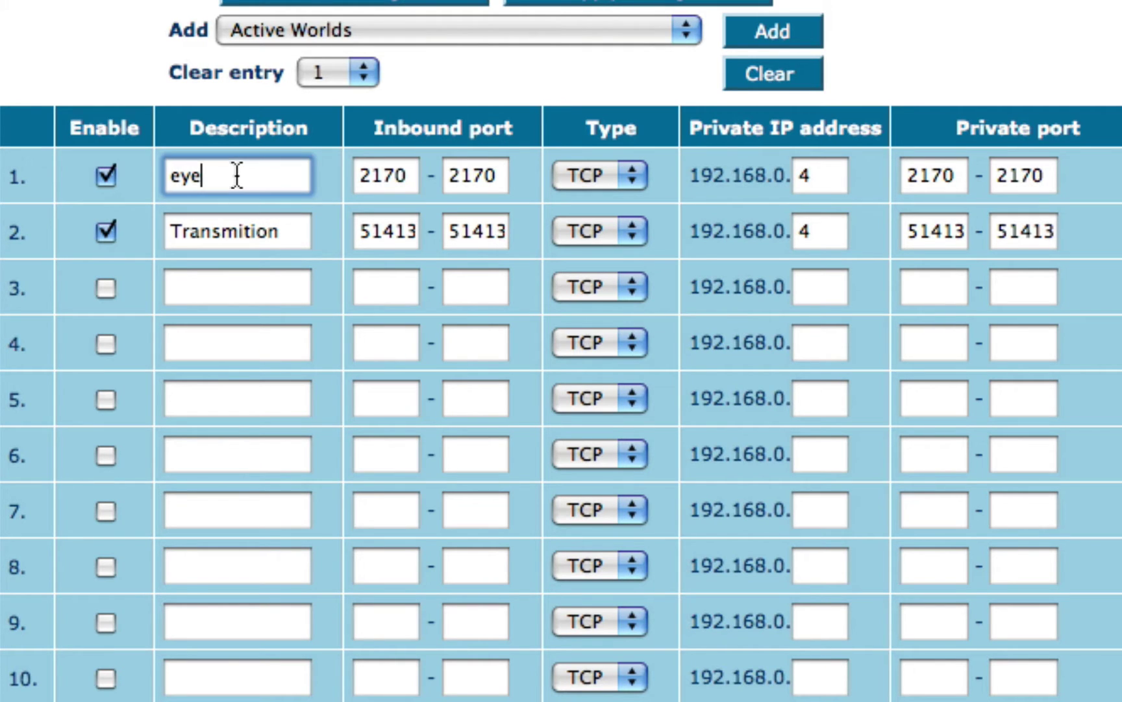
pyautogui.write('tv')
pyautogui.press('Left')
pyautogui.press('Left')
pyautogui.press('BackSpace')
pyautogui.write('-')
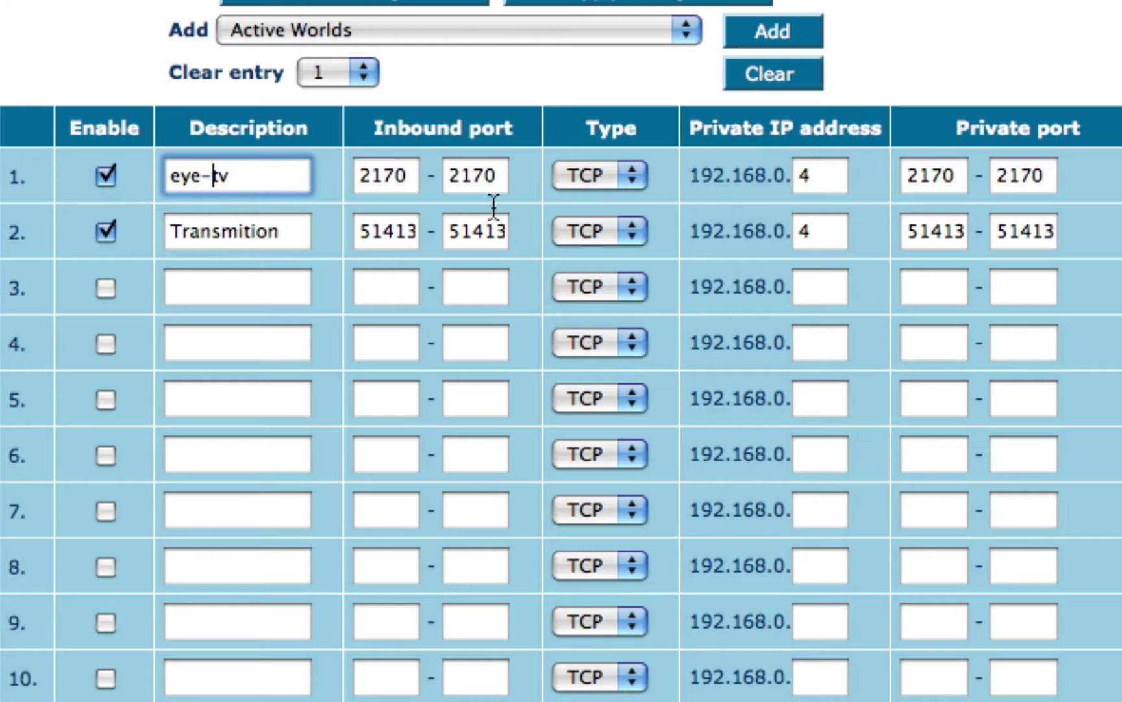
pyautogui.click(411, 232)
pyautogui.moveTo(411, 232); pyautogui.dragTo(341, 228)
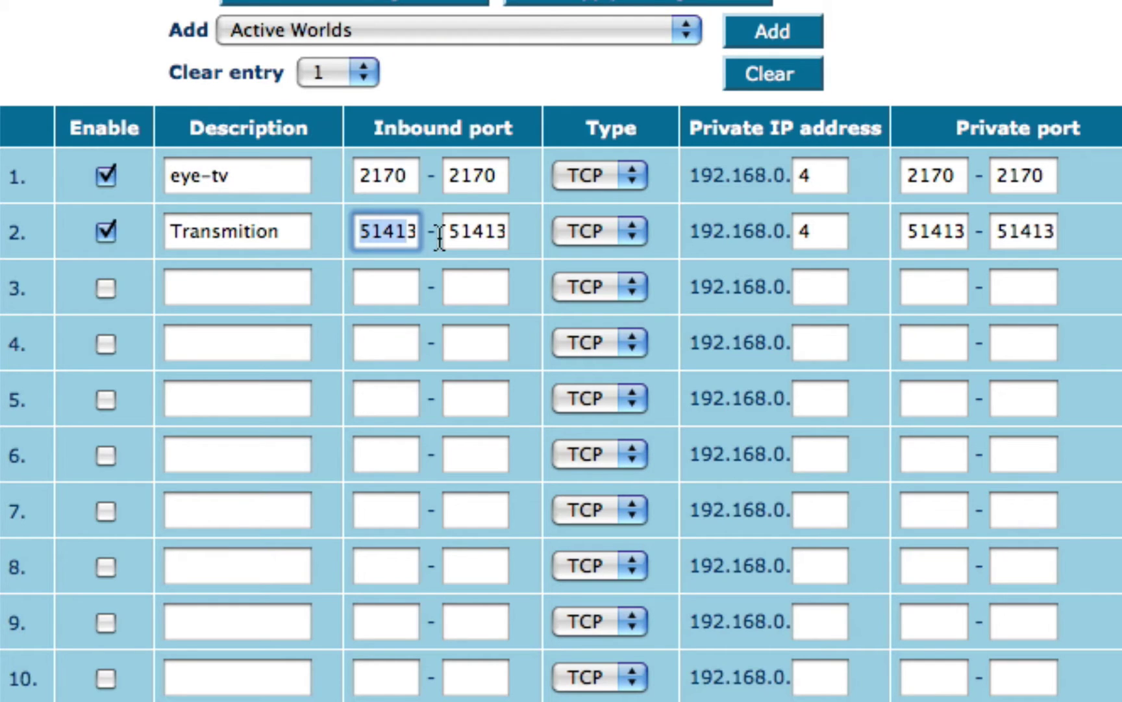
pyautogui.click(409, 228)
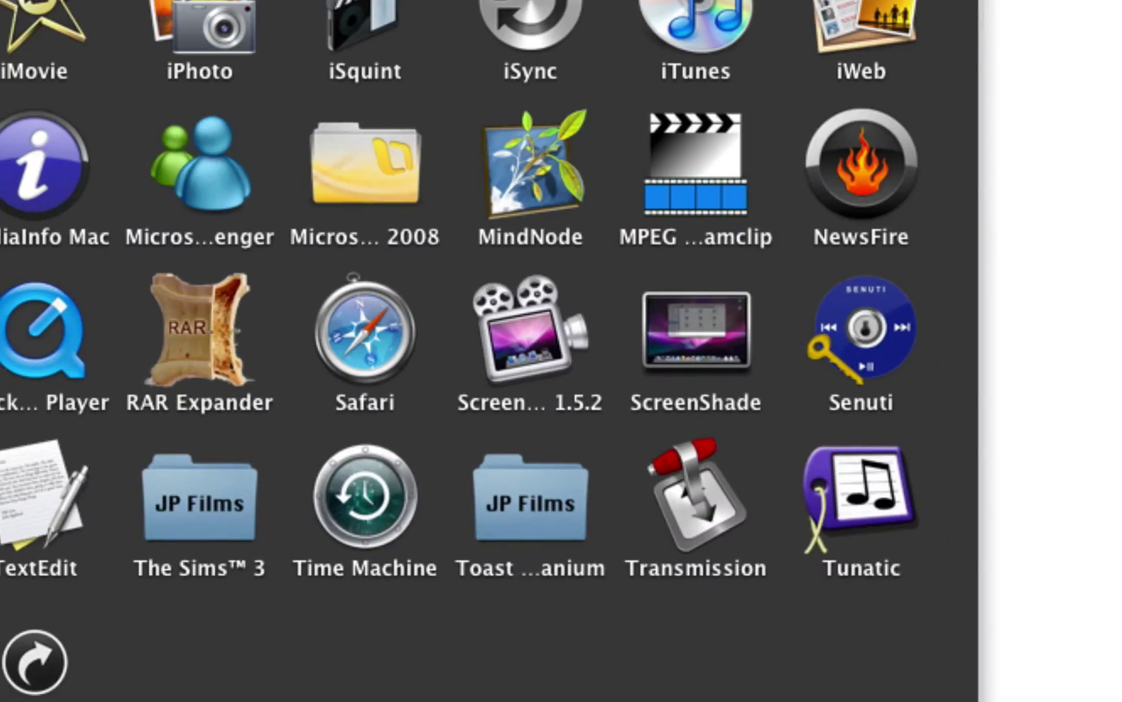
pyautogui.press('Return')
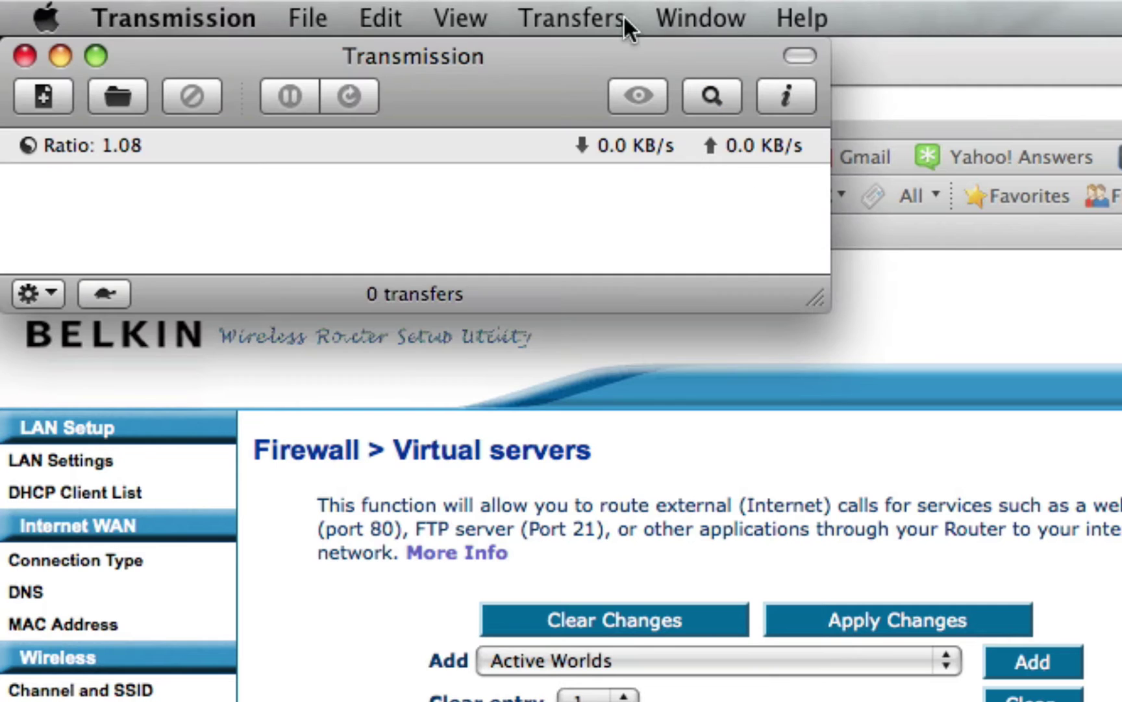
pyautogui.click(120, 16)
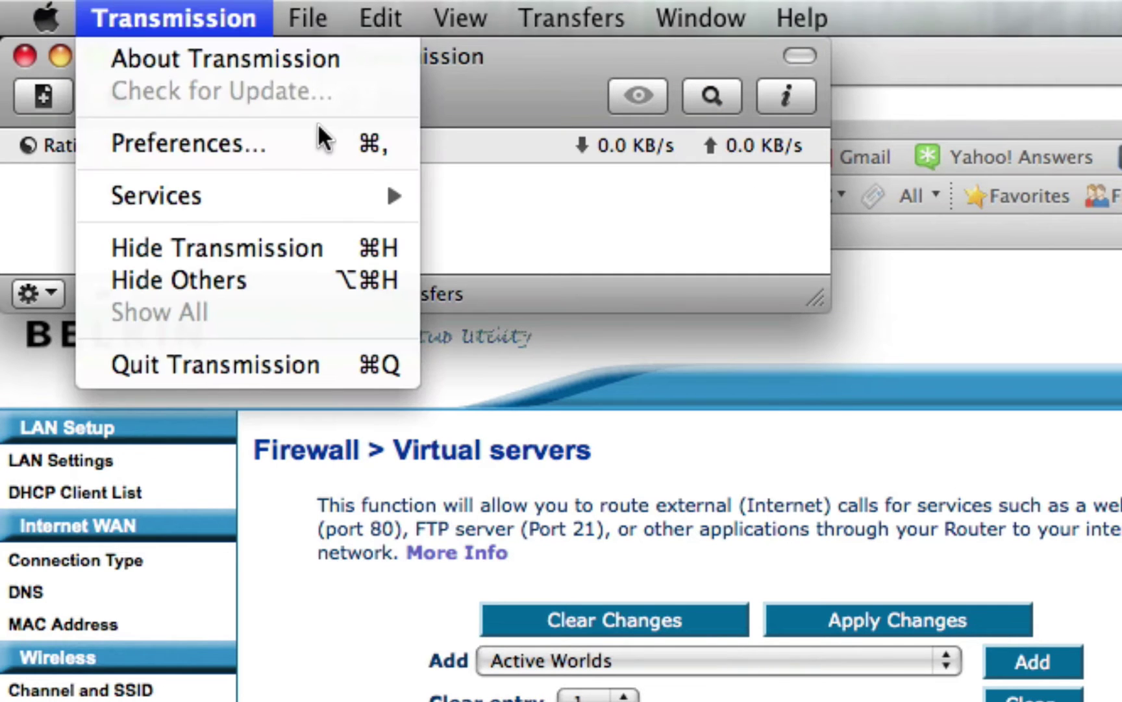
pyautogui.click(287, 137)
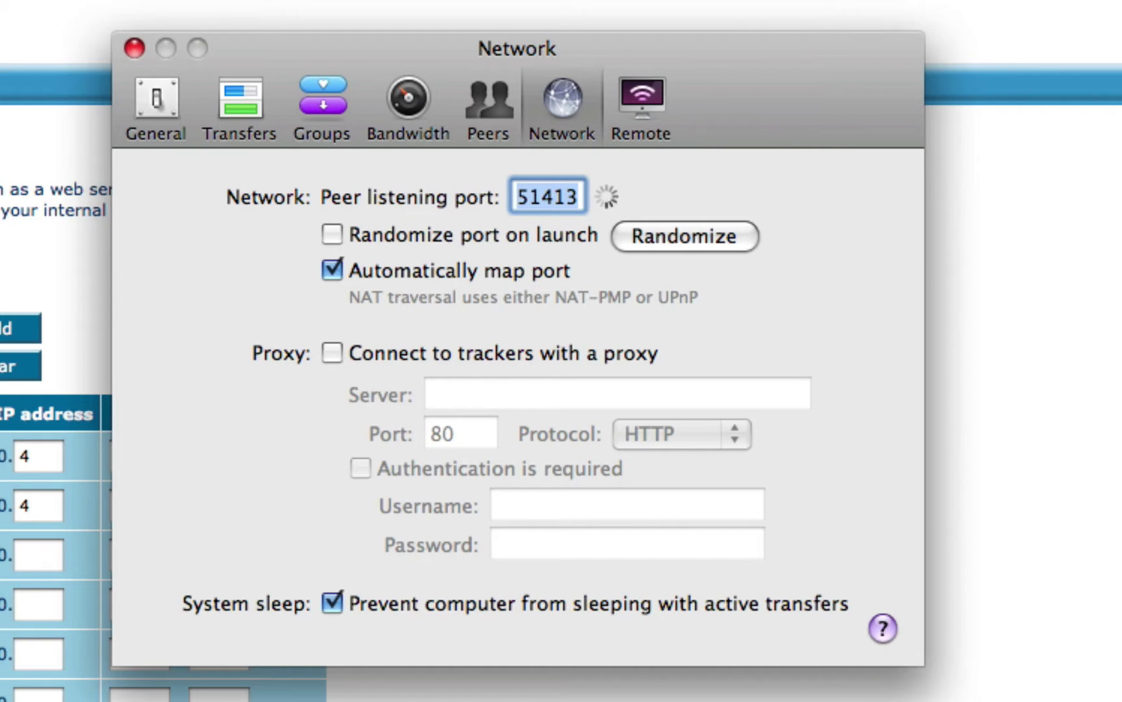
pyautogui.click(555, 105)
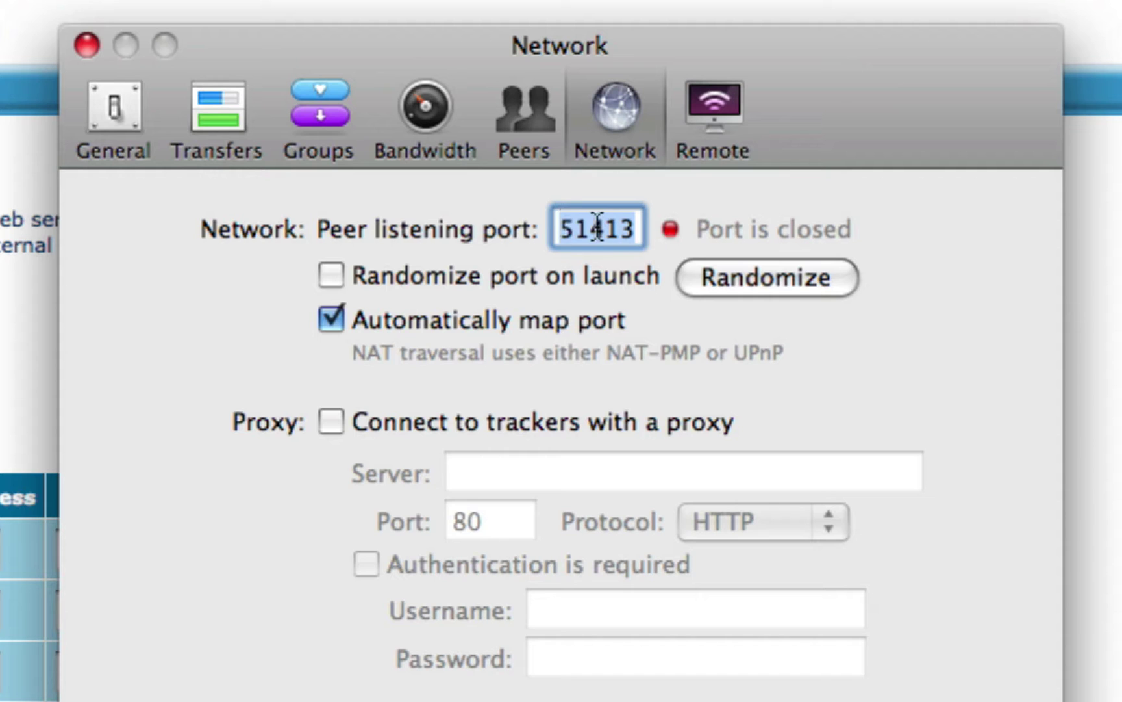
# Open the DHCP Client List in a new tab and confirm the Mac's IP as 192.168.0.3 in iStat pro.
pyautogui.click(89, 42)
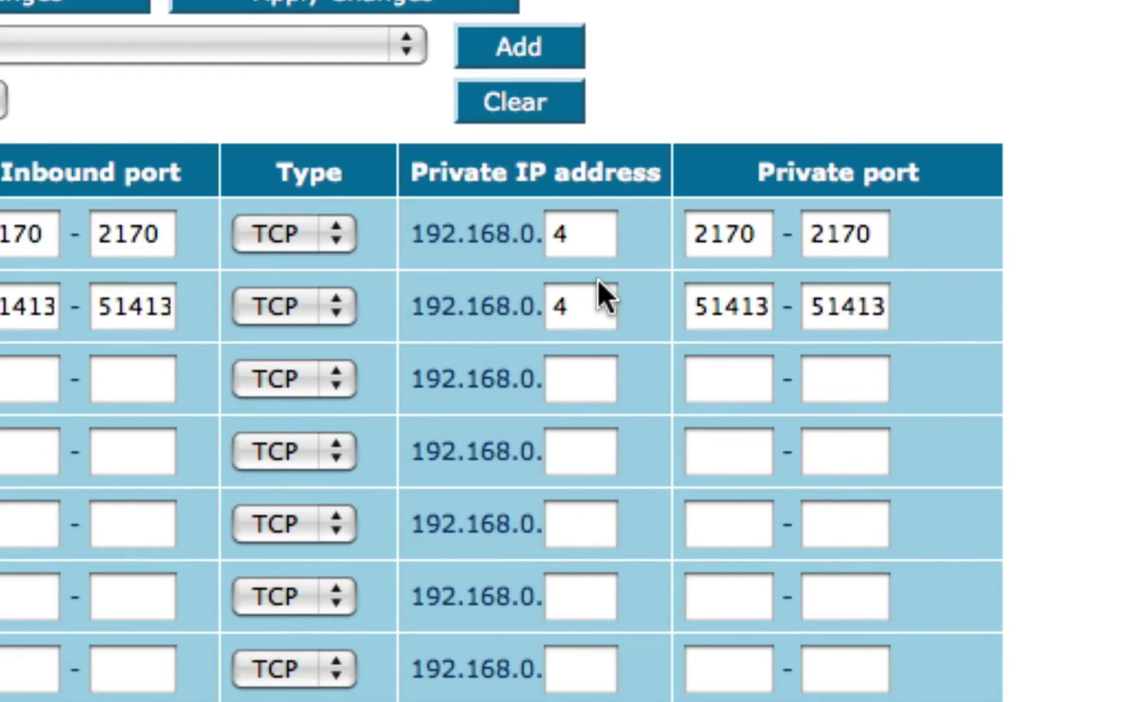
pyautogui.click(603, 303)
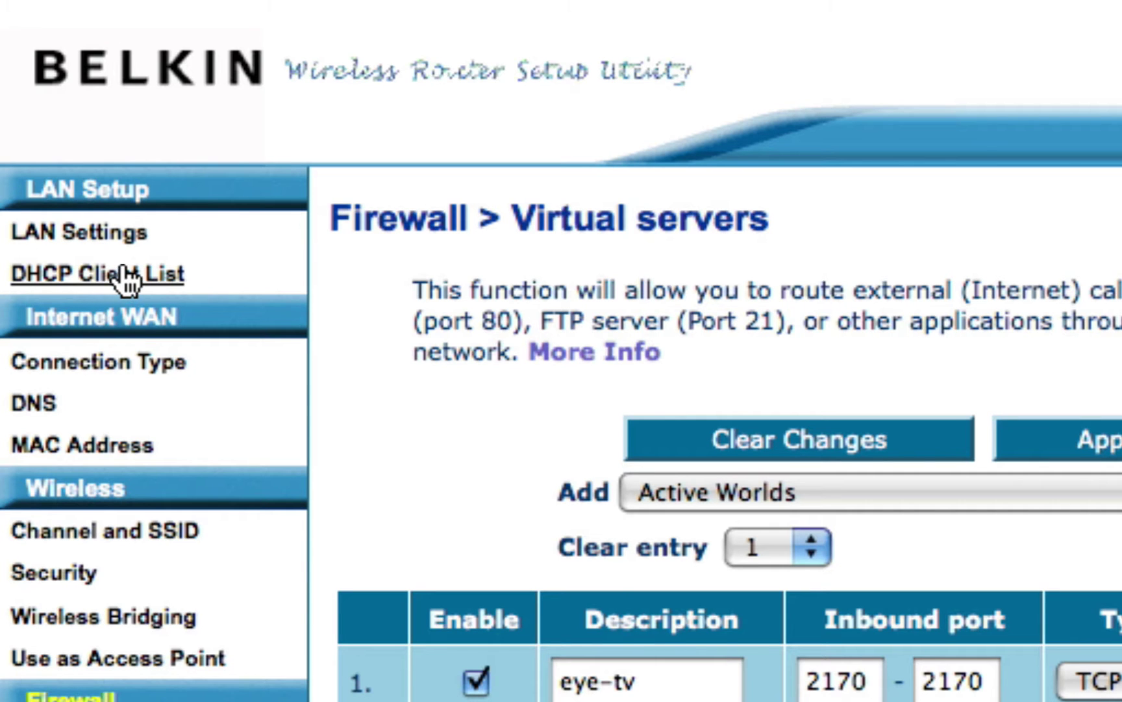
pyautogui.rightClick(117, 278)
pyautogui.click(268, 328)
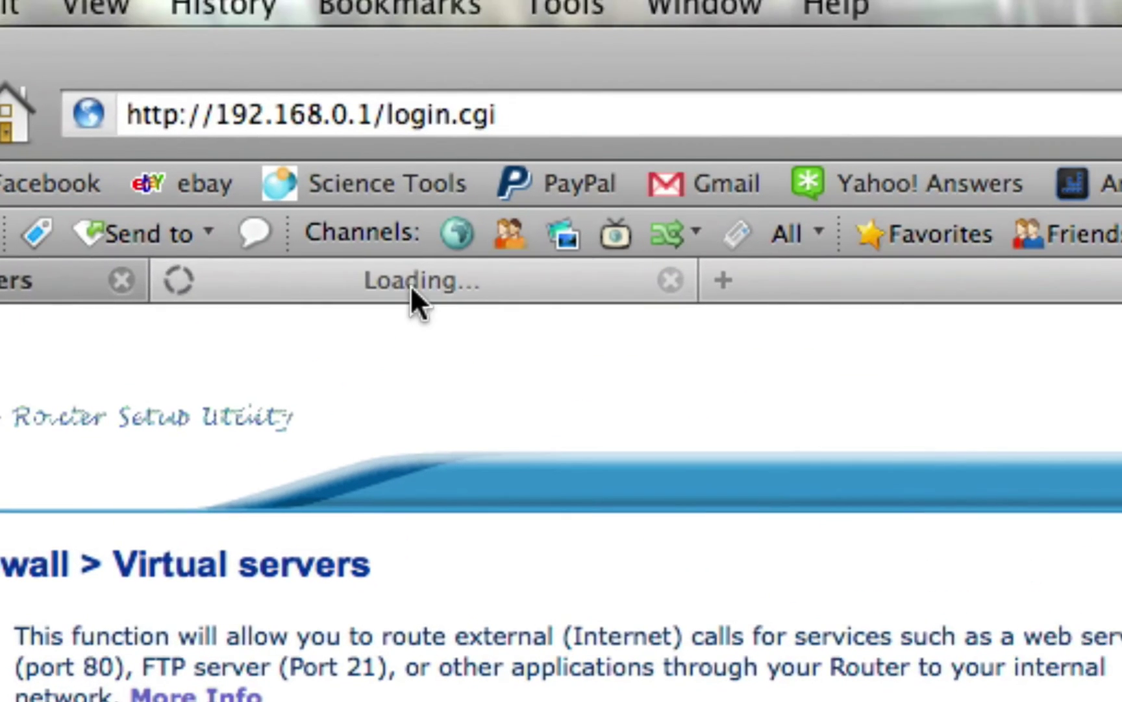
pyautogui.click(688, 51)
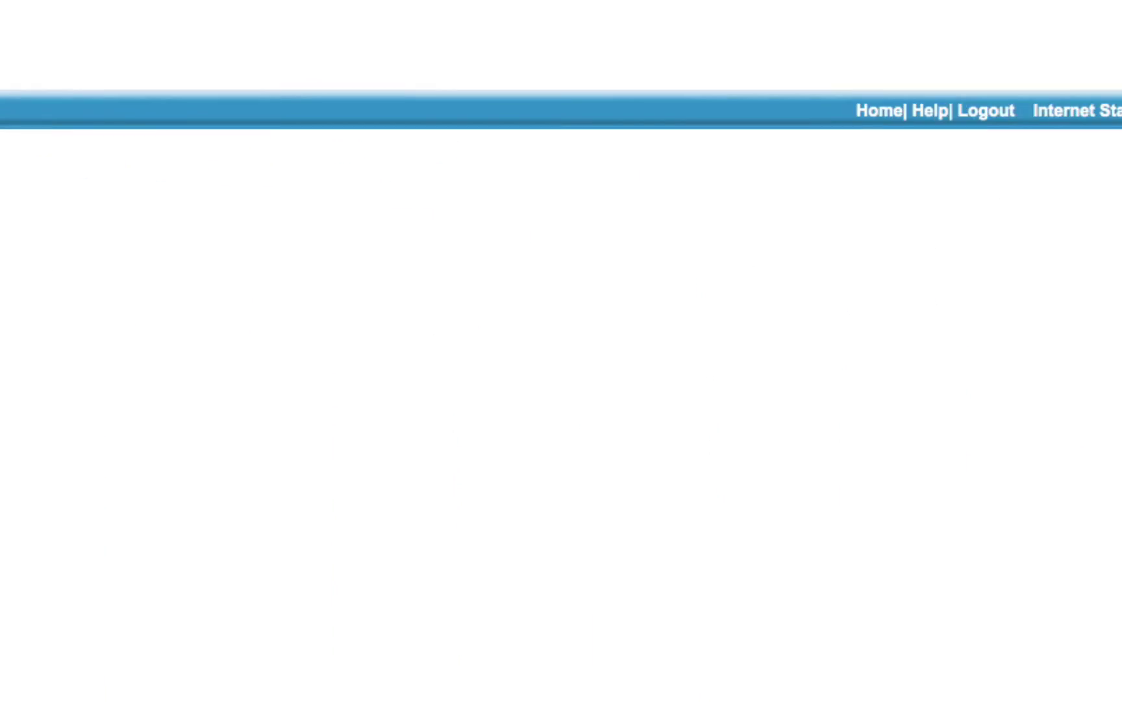
pyautogui.press('F12')
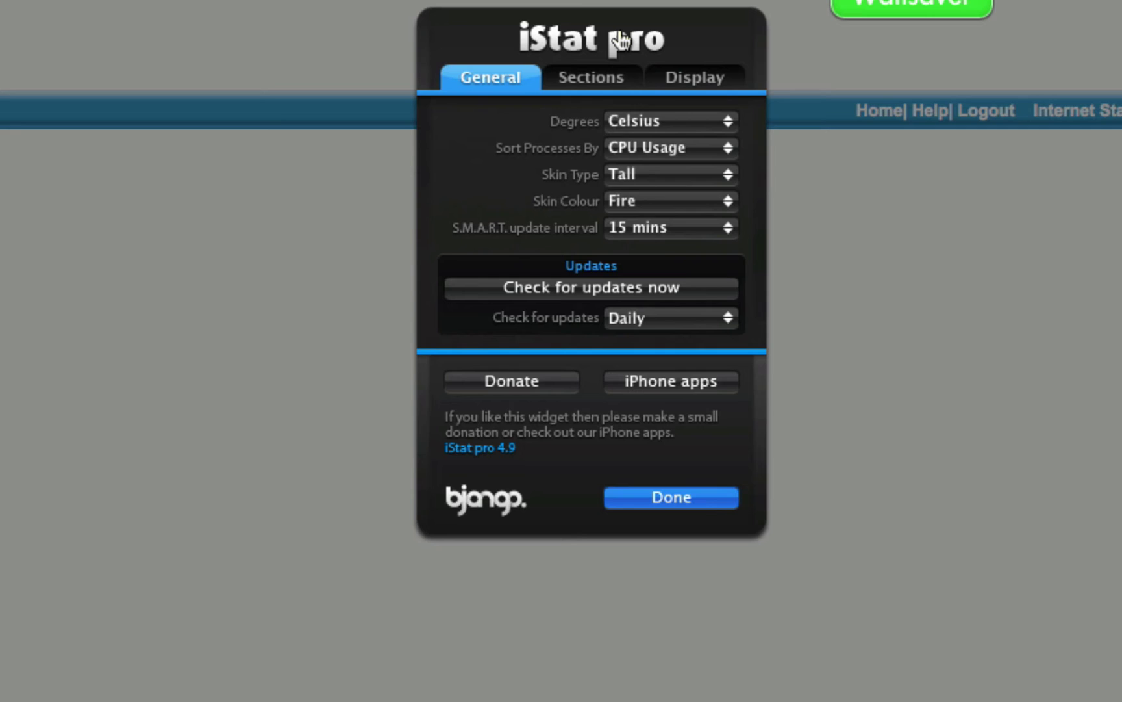
pyautogui.click(672, 497)
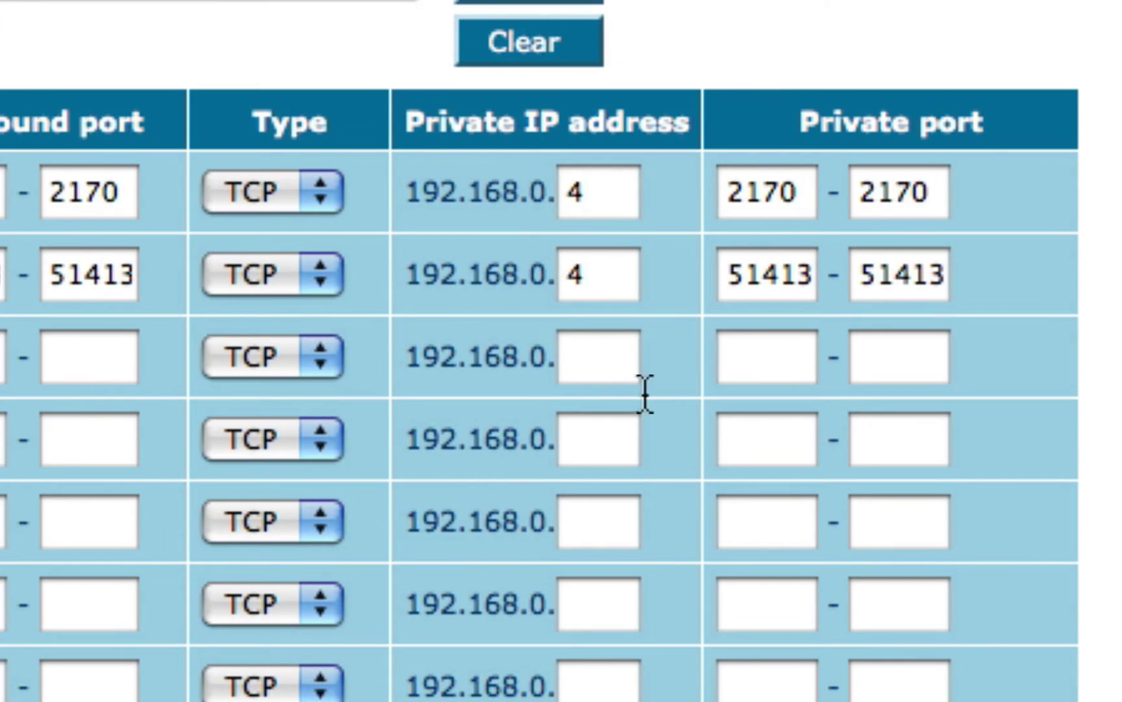
# Change both forwards' private IP from 192.168.0.4 to 192.168.0.3 and apply the changes.
pyautogui.click(634, 279)
pyautogui.press('BackSpace')
pyautogui.write('3')
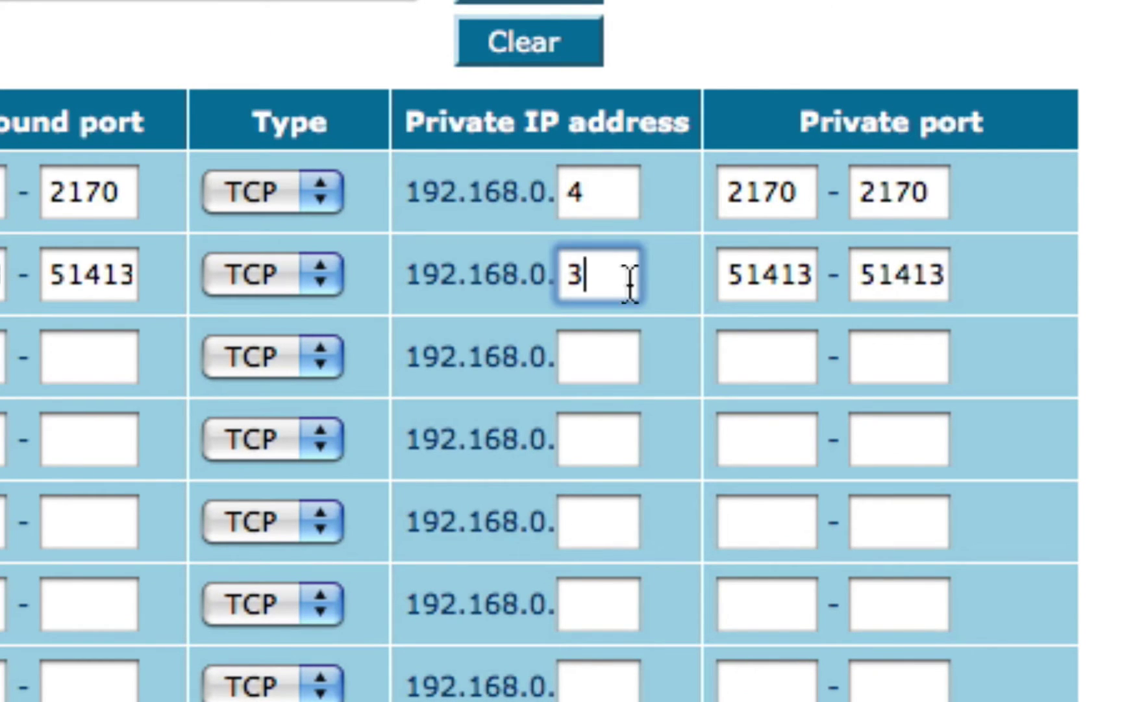
pyautogui.click(602, 172)
pyautogui.press('Delete')
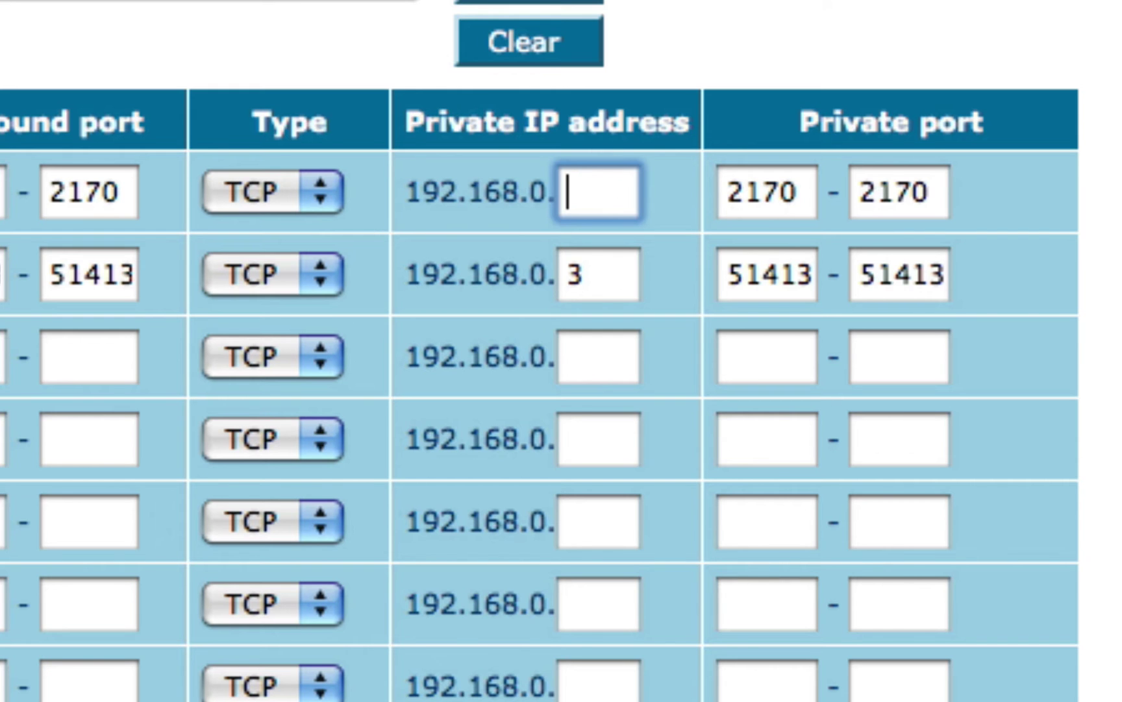
pyautogui.write('3')
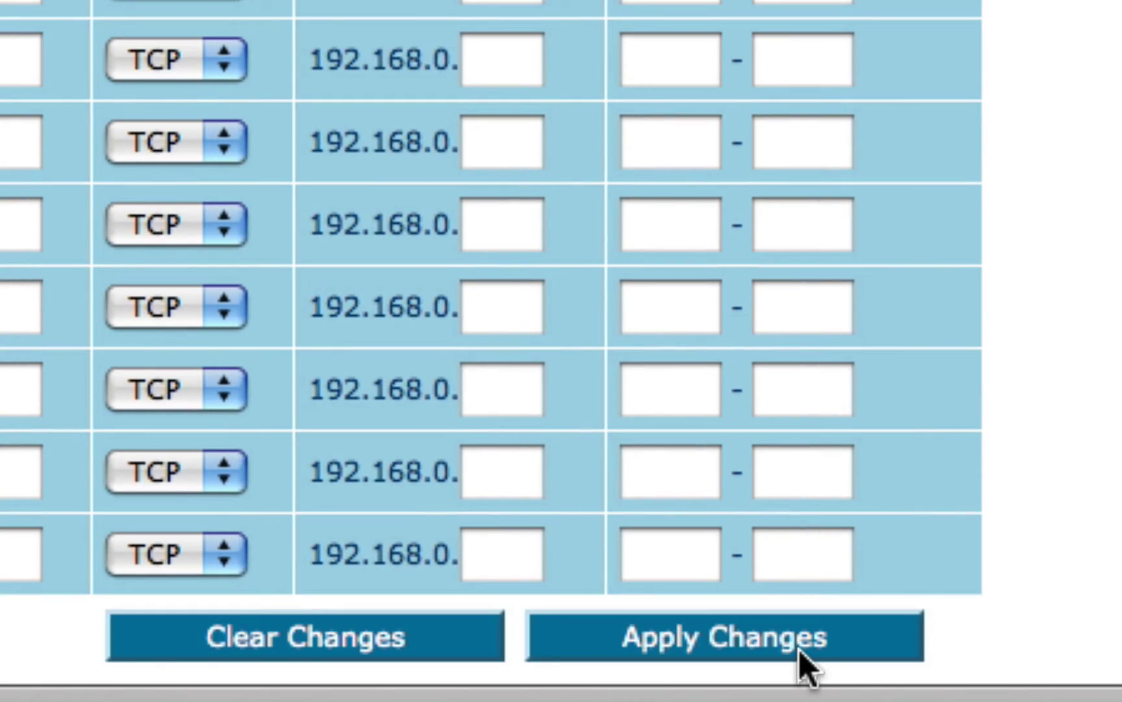
pyautogui.click(801, 649)
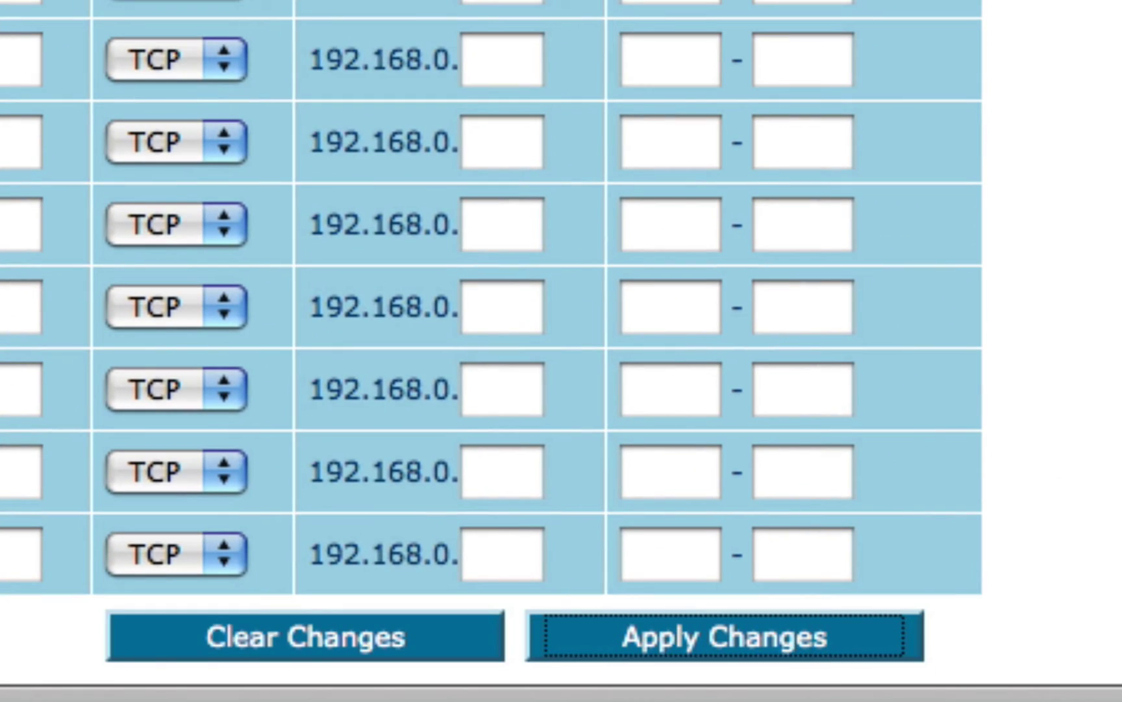
pyautogui.scroll(1, 491, 343)
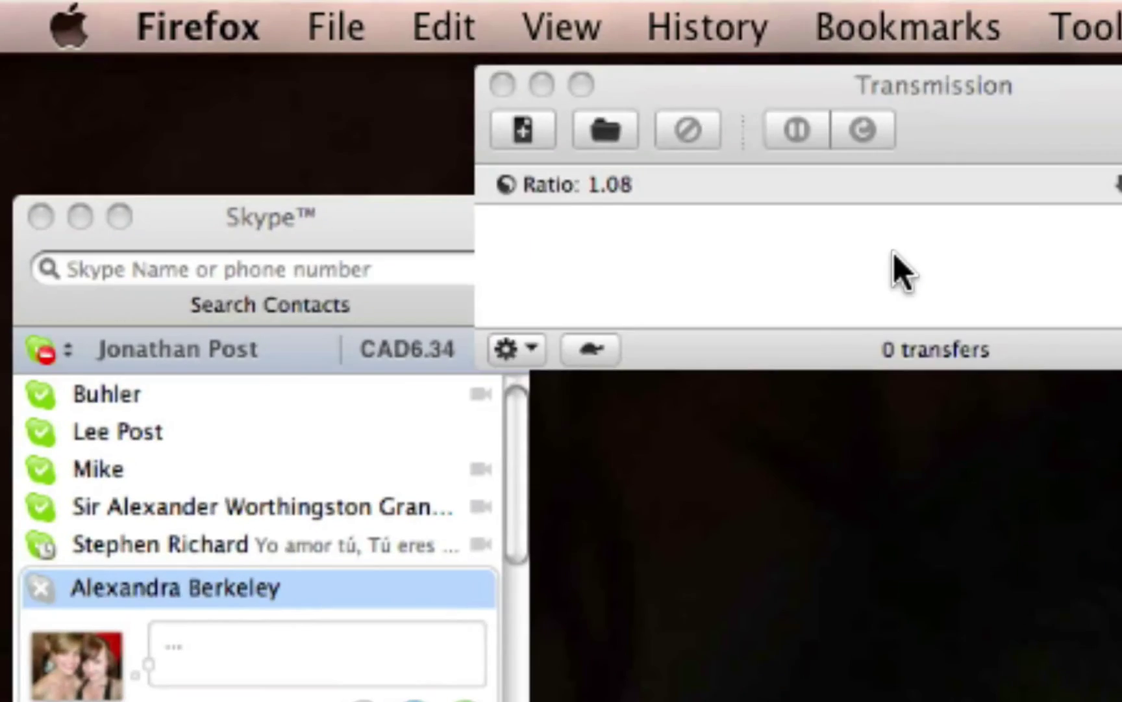
pyautogui.click(894, 271)
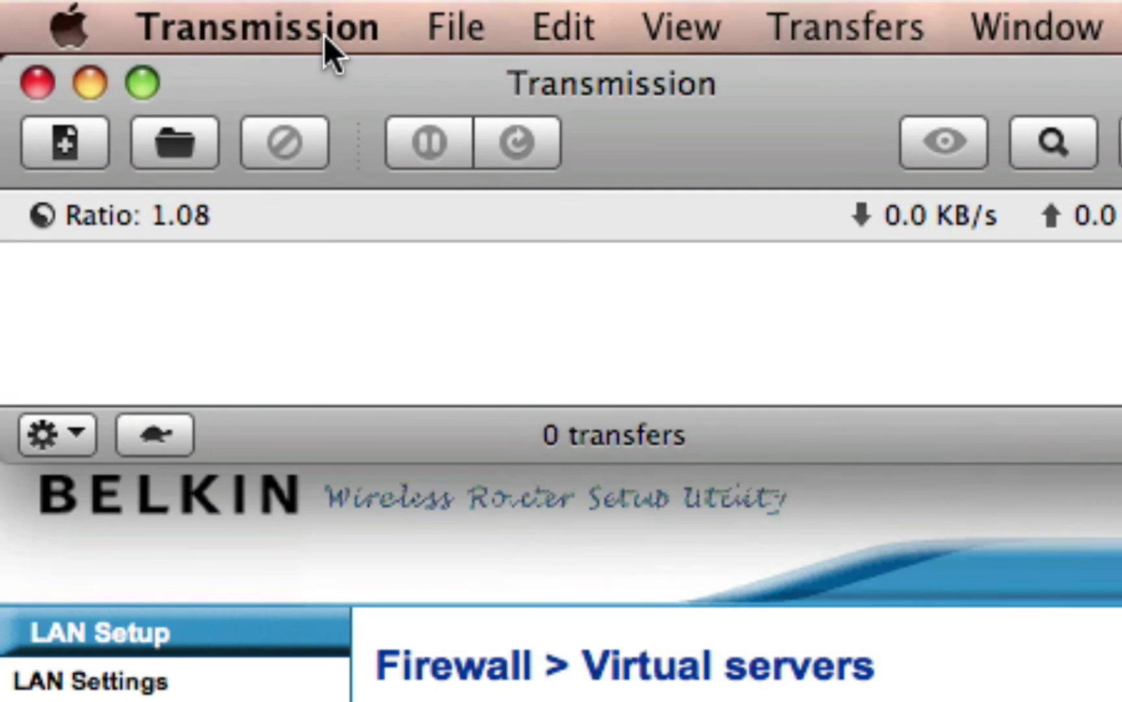
pyautogui.click(325, 34)
pyautogui.click(346, 147)
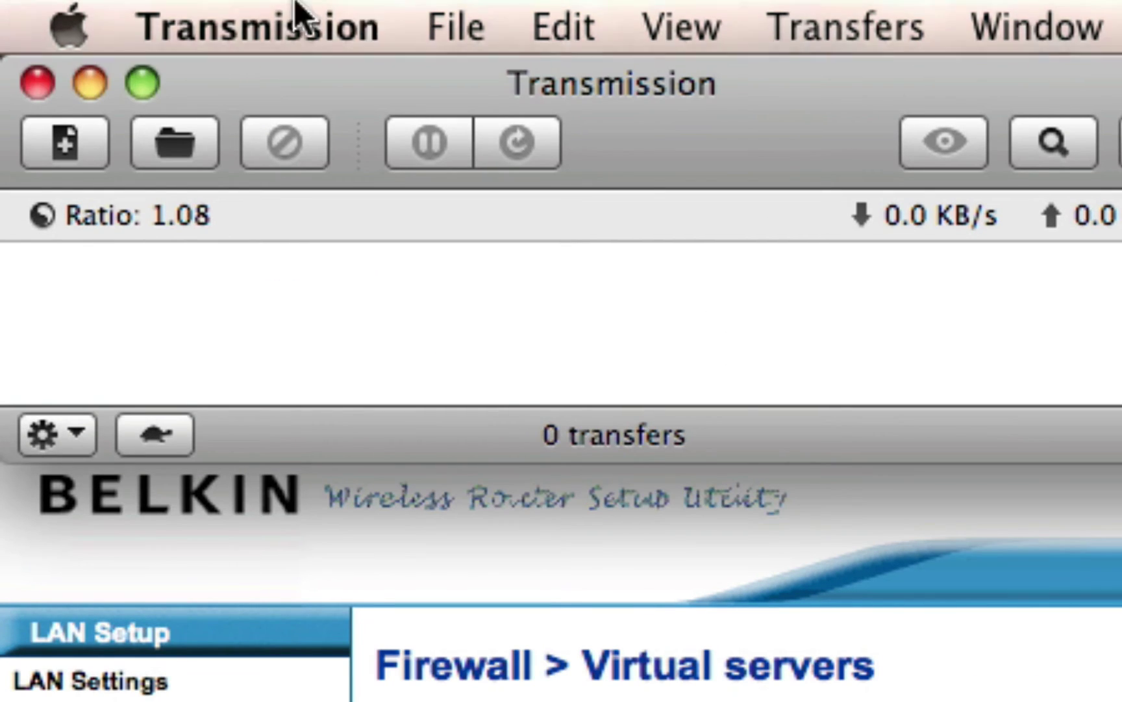
pyautogui.click(295, 16)
pyautogui.click(354, 220)
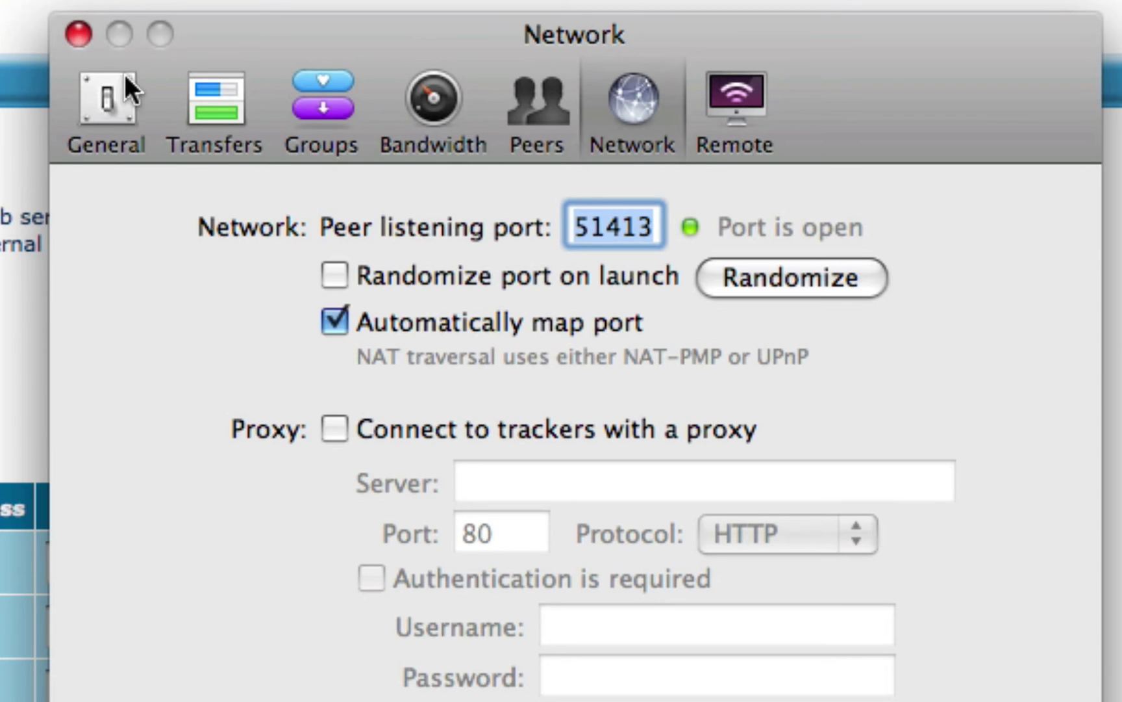
pyautogui.click(82, 37)
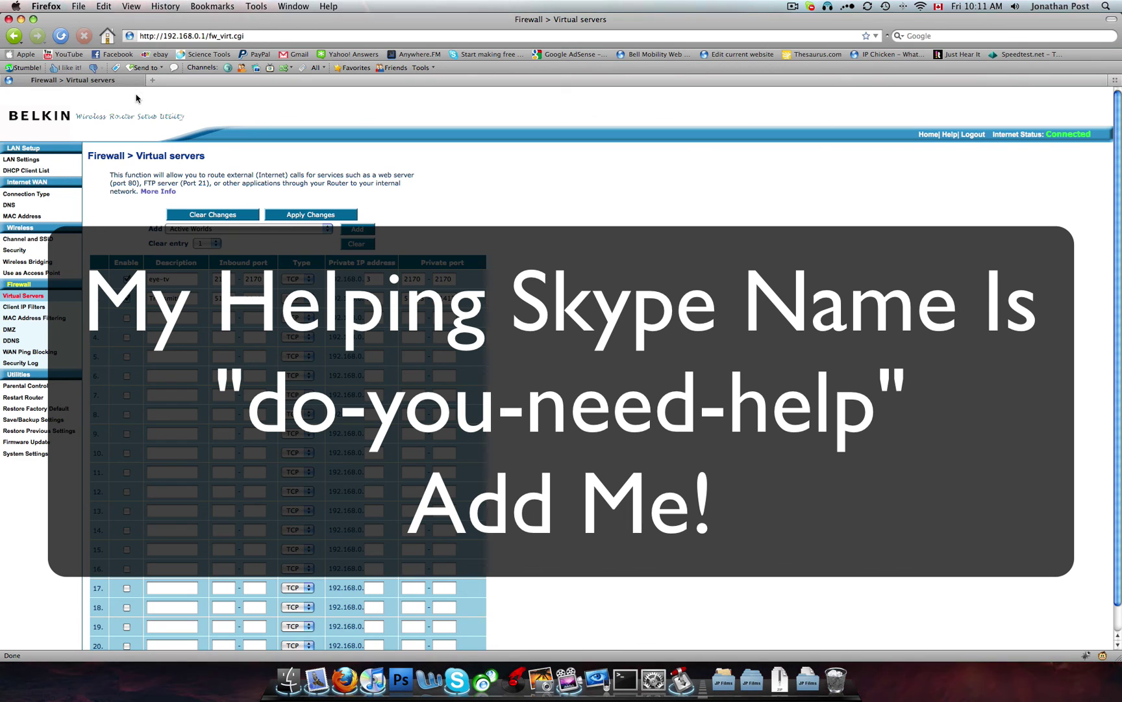
# Close the Firefox window showing the router's Virtual Servers page.
pyautogui.click(8, 20)
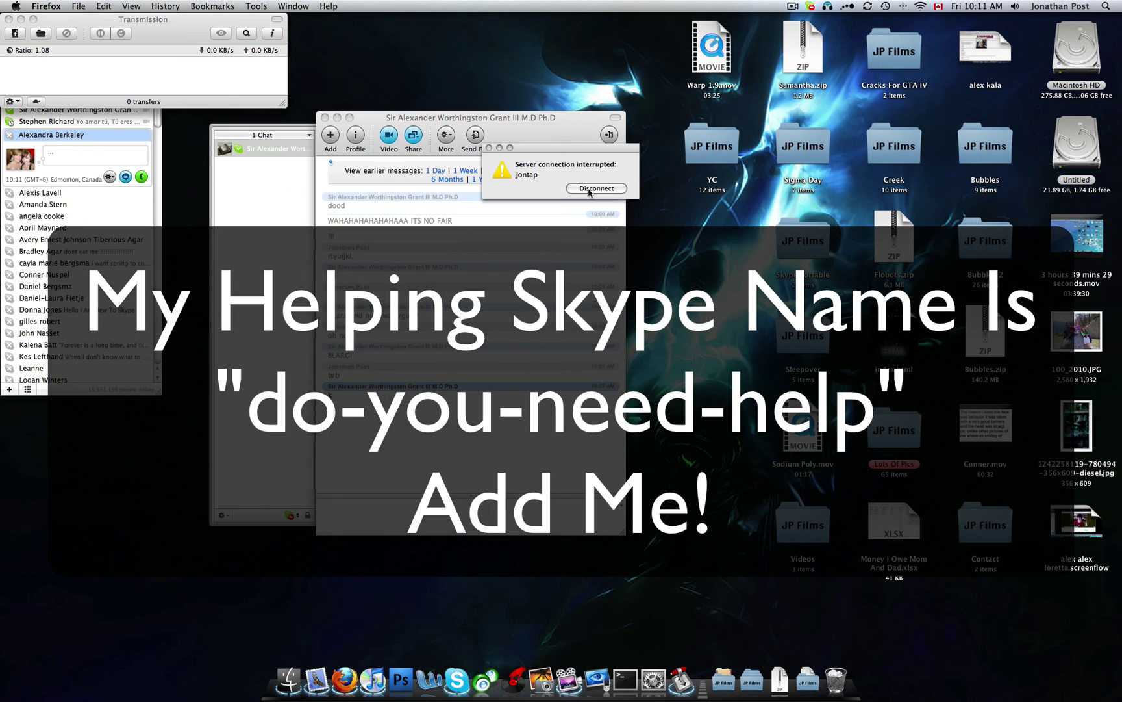